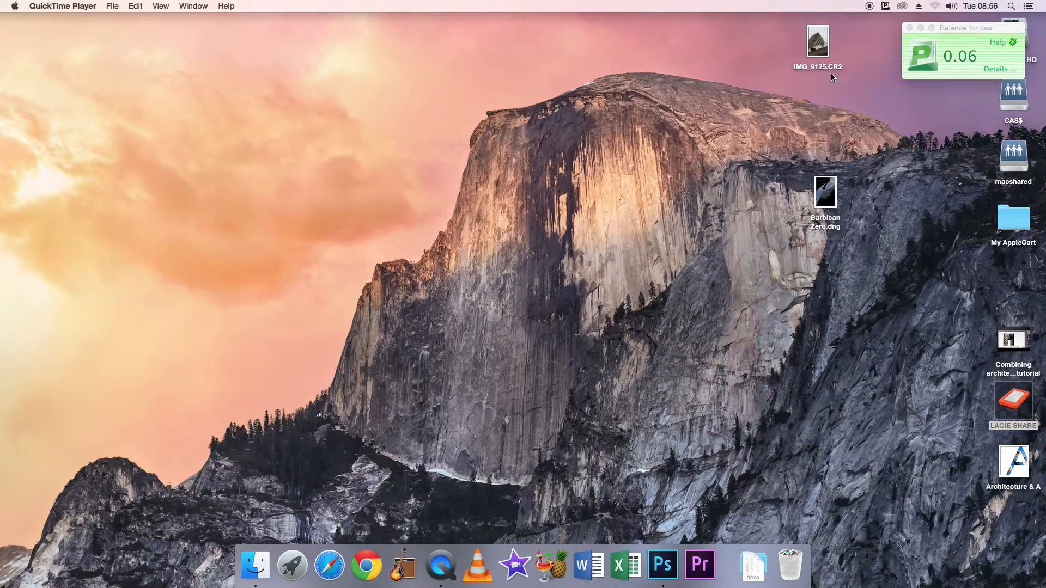
Open IMG_9125.CR2 from the desktop in Photoshop and set the raw image's exposure to +1.05.
drag(813, 50, 664, 572)
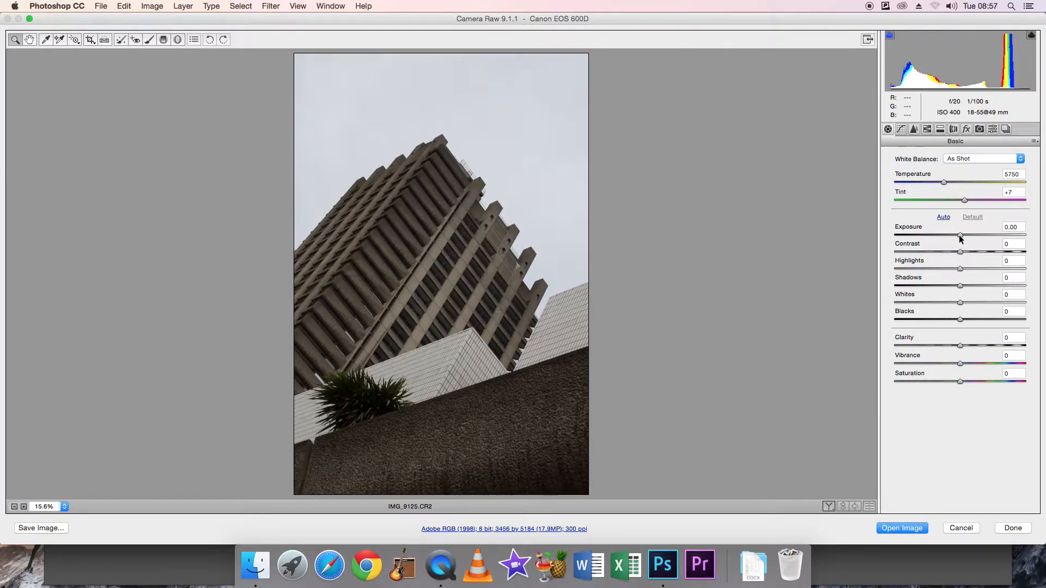
drag(959, 238, 974, 235)
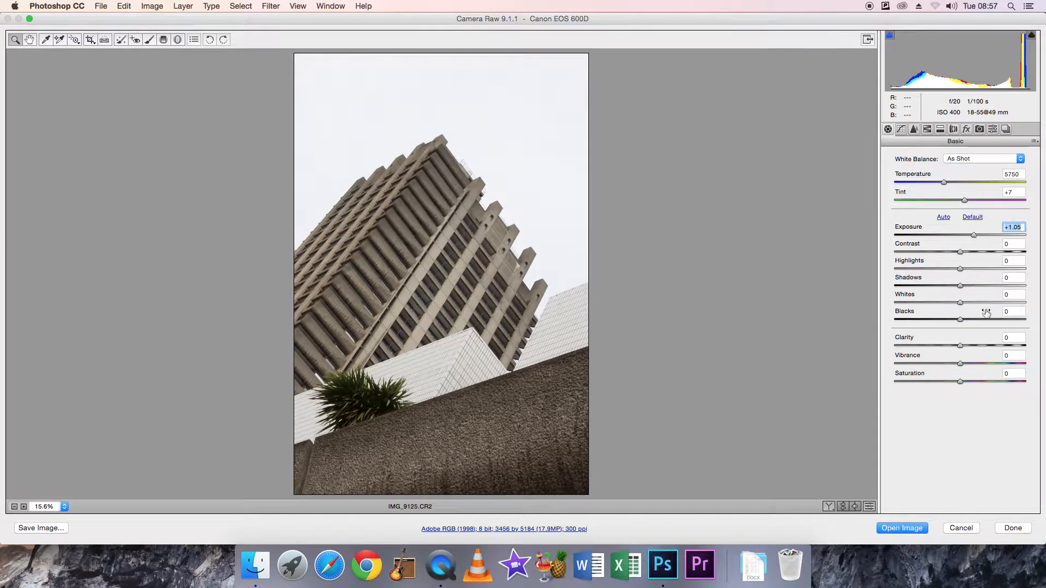
Set the raw image's clarity to +39 and its saturation to -48.
drag(960, 347, 1028, 351)
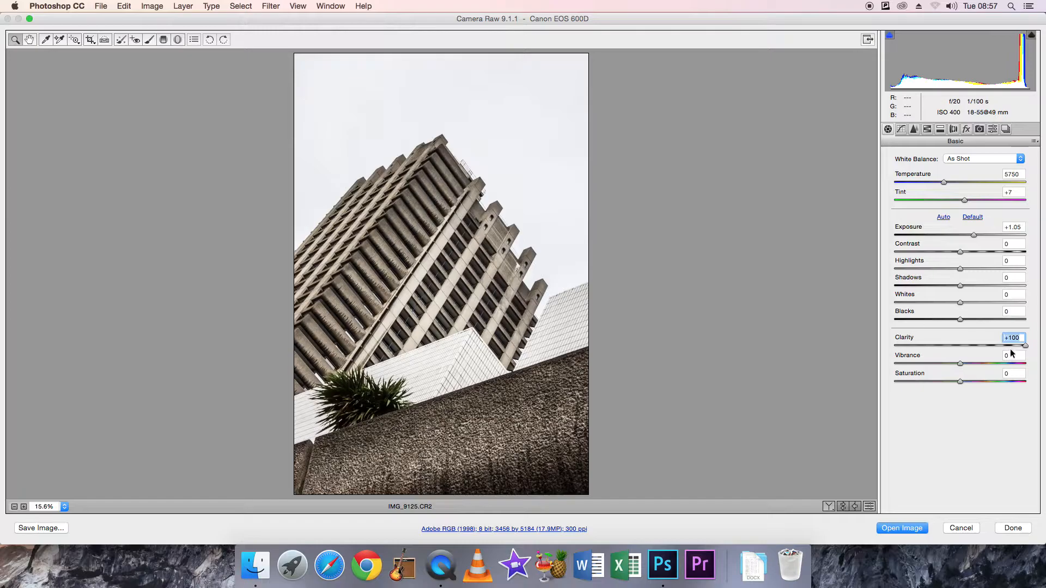
drag(1025, 346, 985, 346)
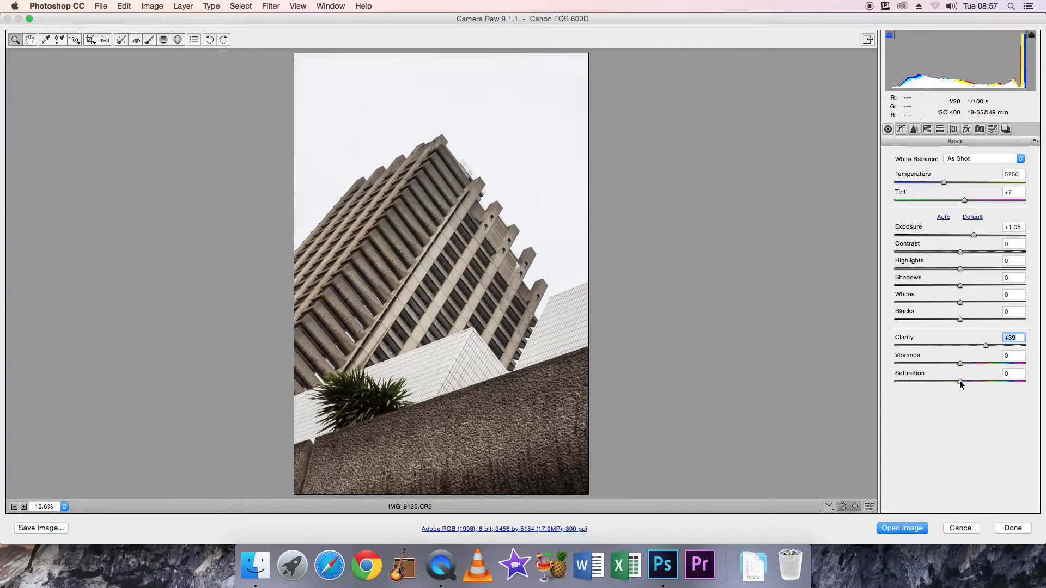
drag(959, 380, 1027, 384)
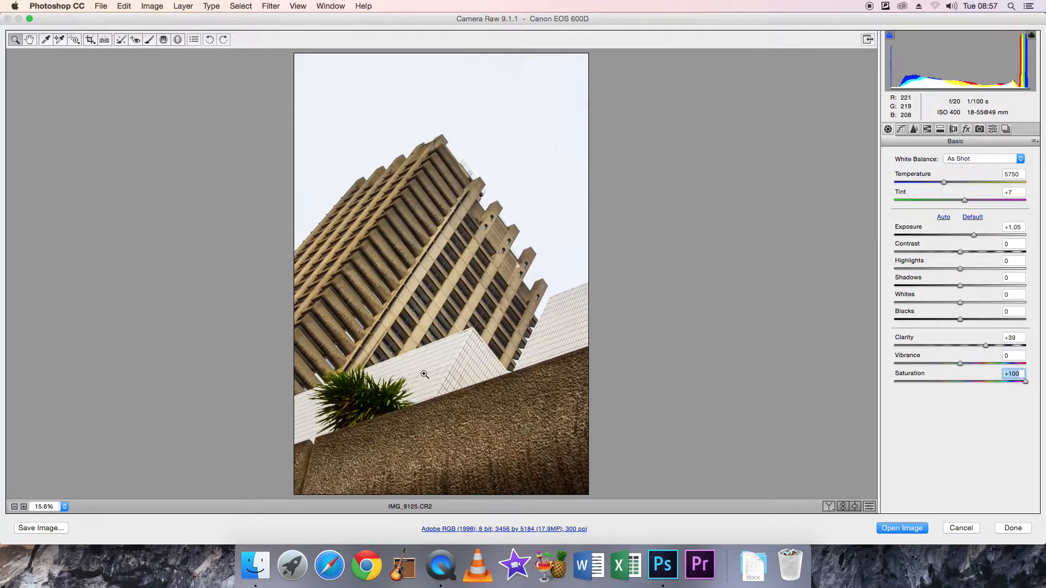
drag(1025, 382, 887, 382)
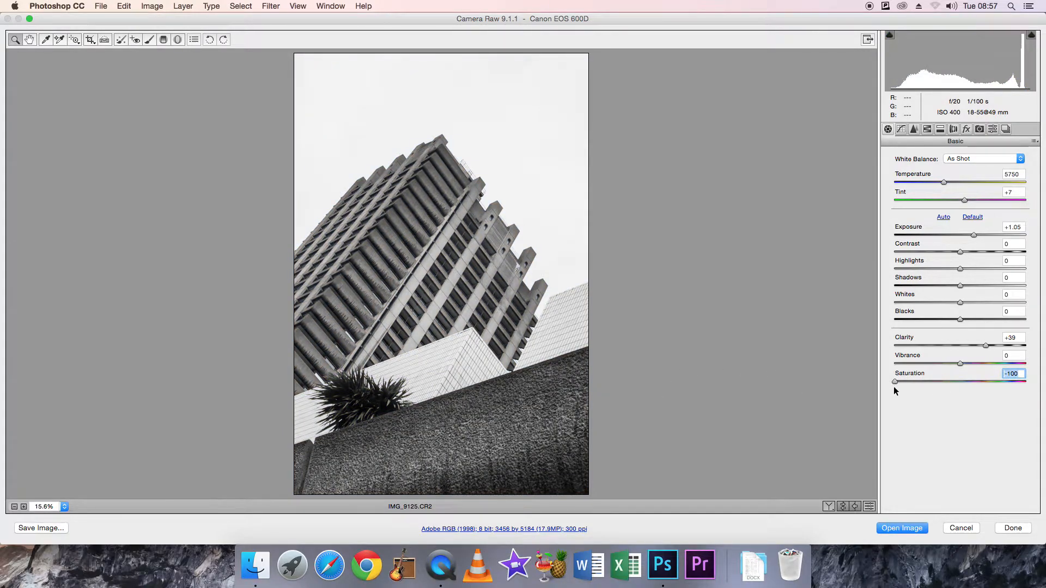
drag(895, 380, 938, 383)
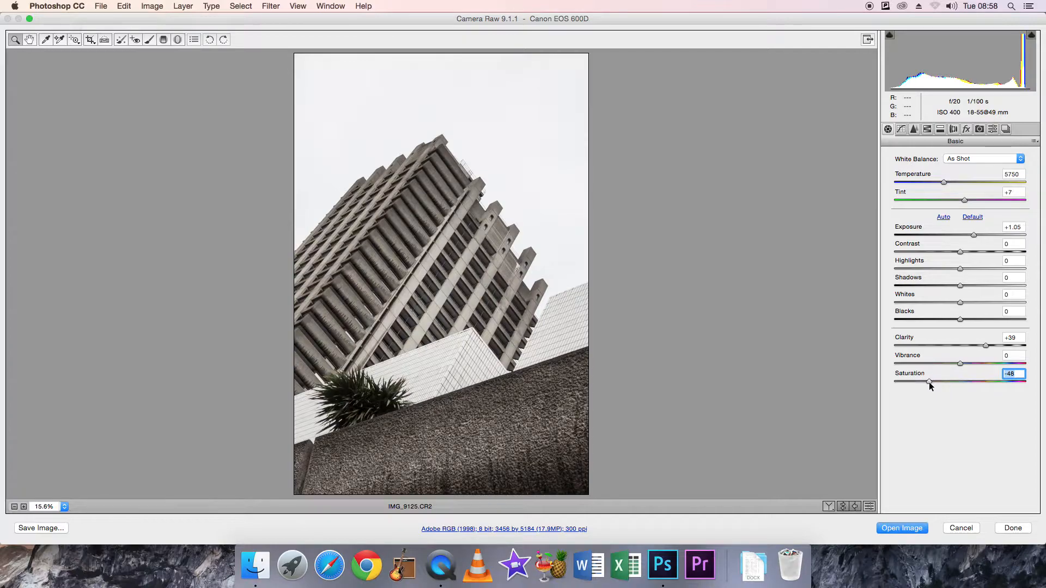
drag(930, 381, 927, 381)
Set the basic contrast to +22 and the highlights to +18.
drag(959, 253, 1033, 254)
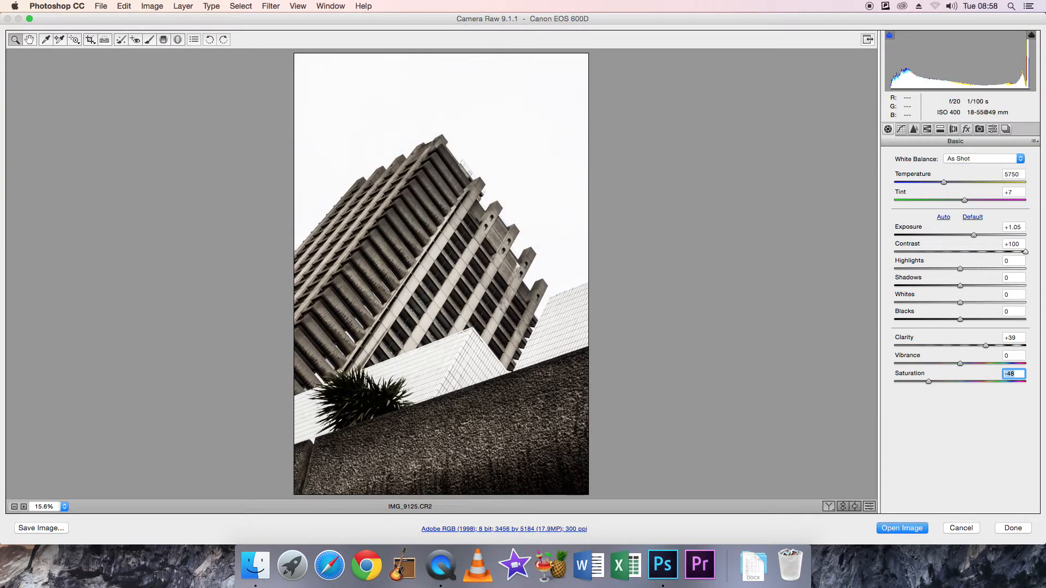
click(1030, 254)
drag(1026, 253, 972, 253)
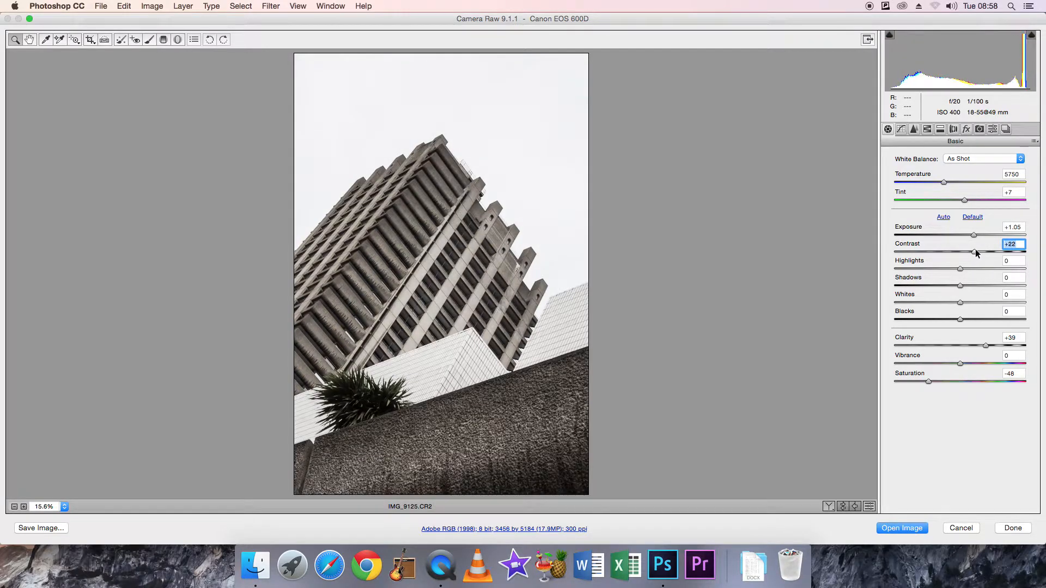
drag(960, 269, 993, 269)
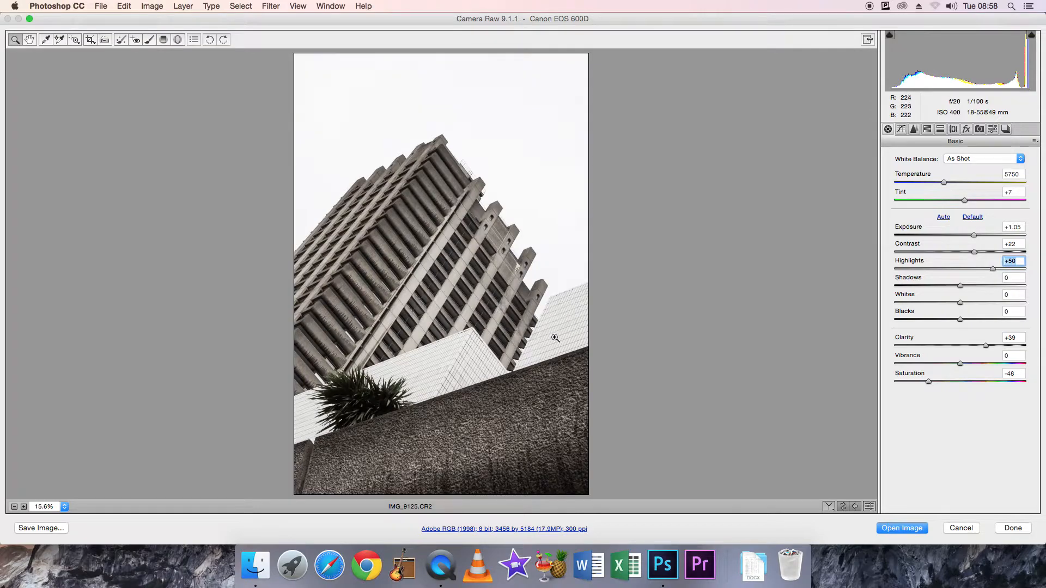
drag(997, 271, 972, 269)
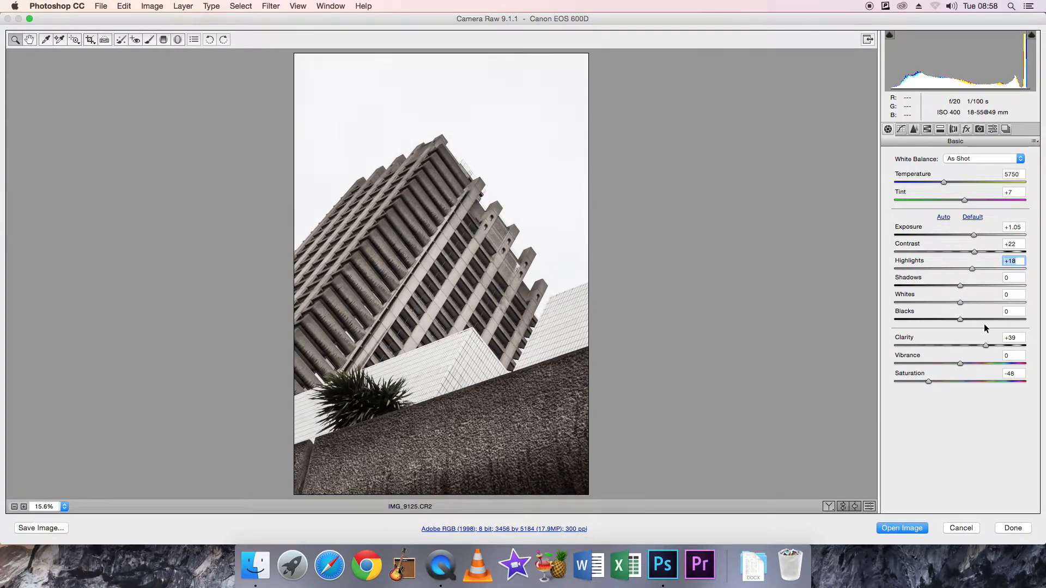
Set shadows to +19, whites to +23 and blacks to -60, and shift the white balance tint to -3.
drag(958, 287, 920, 318)
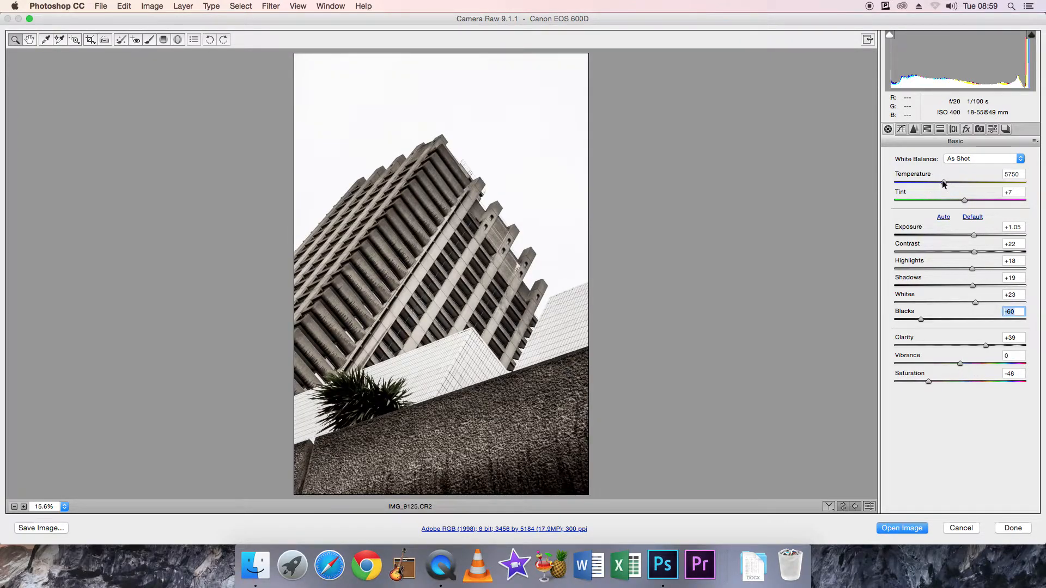
mouse_move(965, 201)
mouse_down()
mouse_move(910, 203)
mouse_move(1024, 201)
mouse_move(959, 202)
mouse_up()
click(959, 201)
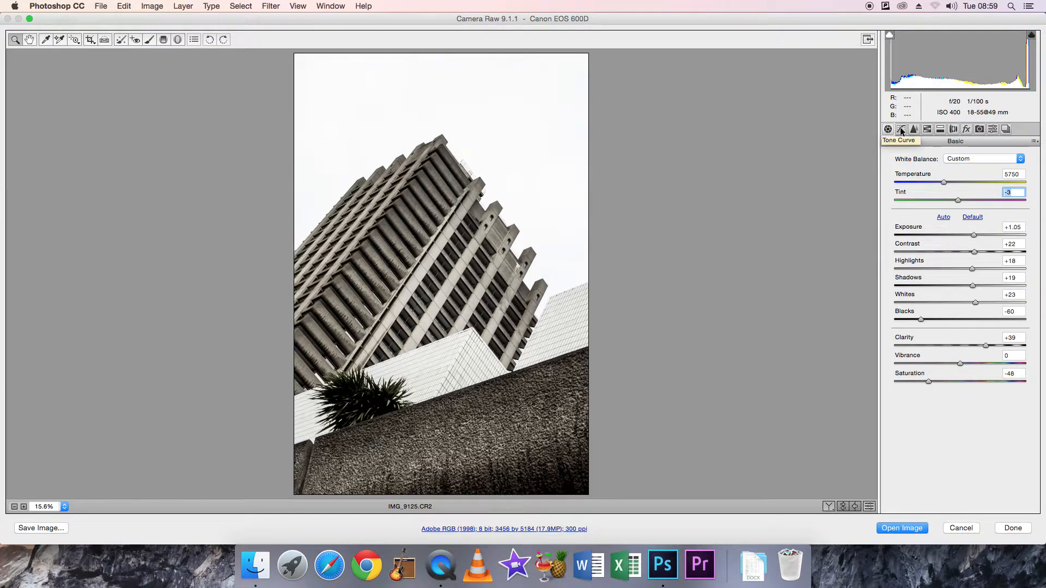
Adjust the parametric tone curve by setting Highlights to -8 and Darks to +24.
click(902, 130)
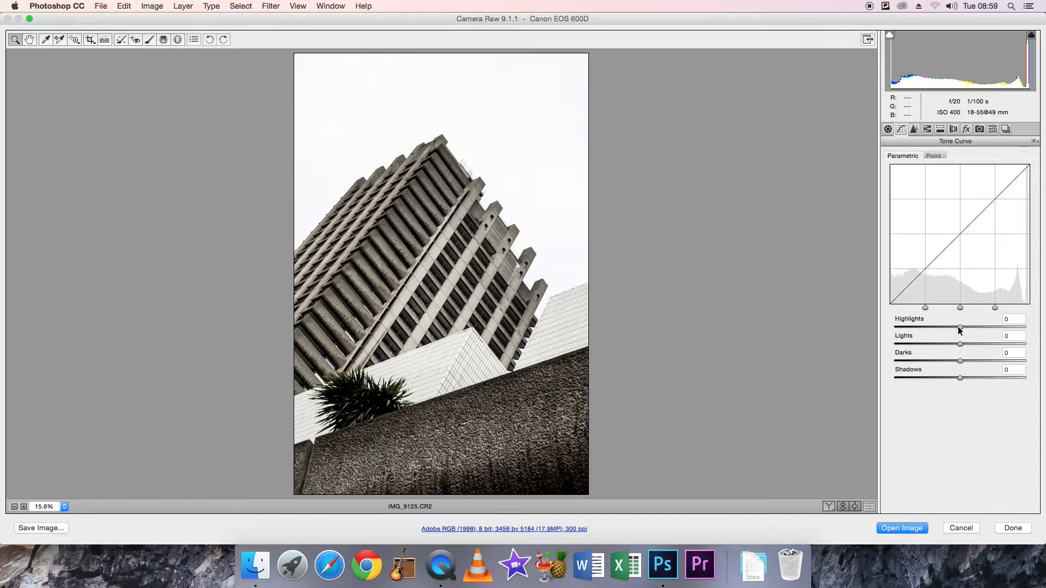
mouse_move(960, 329)
mouse_down()
mouse_move(980, 328)
mouse_move(940, 327)
mouse_move(957, 328)
mouse_up()
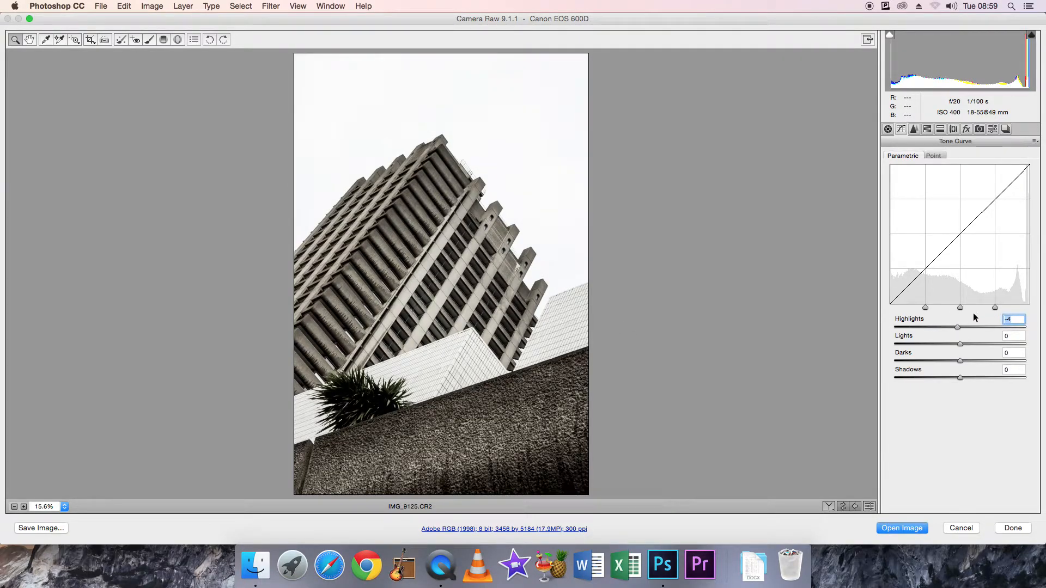
mouse_move(957, 327)
mouse_down()
mouse_move(1021, 323)
mouse_move(937, 334)
mouse_move(964, 329)
mouse_move(954, 329)
mouse_up()
mouse_move(960, 362)
mouse_down()
mouse_move(1008, 356)
mouse_move(977, 358)
mouse_up()
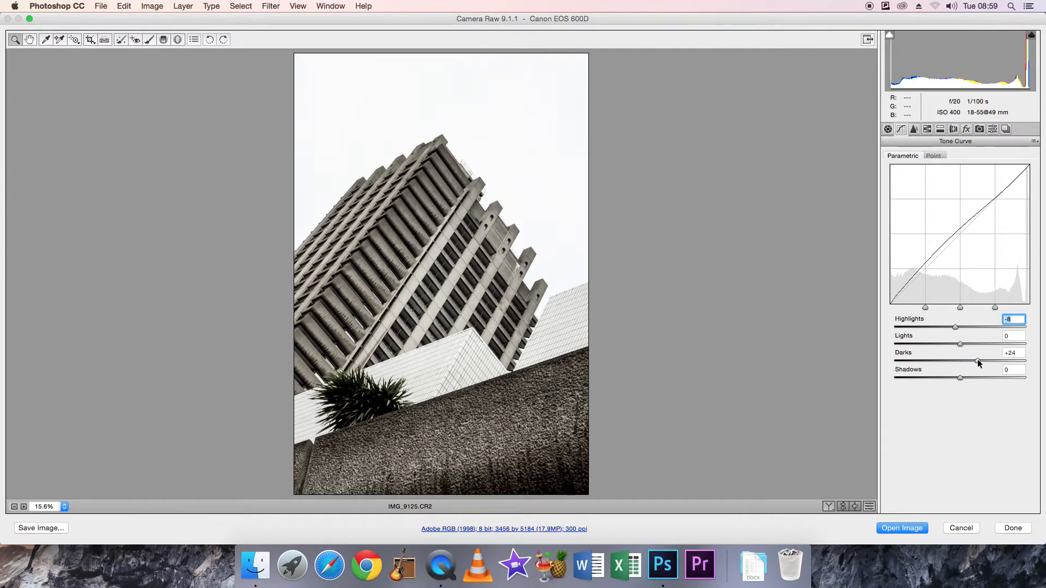
Sharpen the image with an amount of 142 and a radius of 1.9.
click(914, 129)
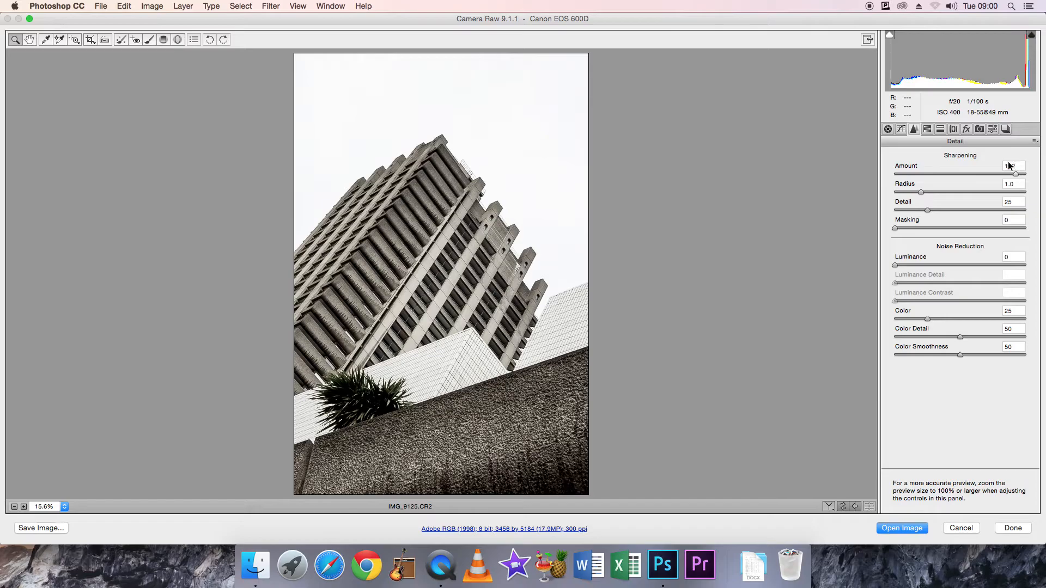
click(911, 175)
drag(991, 169, 1030, 166)
click(925, 193)
click(969, 191)
click(895, 175)
mouse_move(894, 175)
mouse_down()
mouse_move(1025, 173)
mouse_move(1032, 164)
mouse_move(893, 177)
mouse_up()
drag(894, 172, 1035, 176)
click(900, 174)
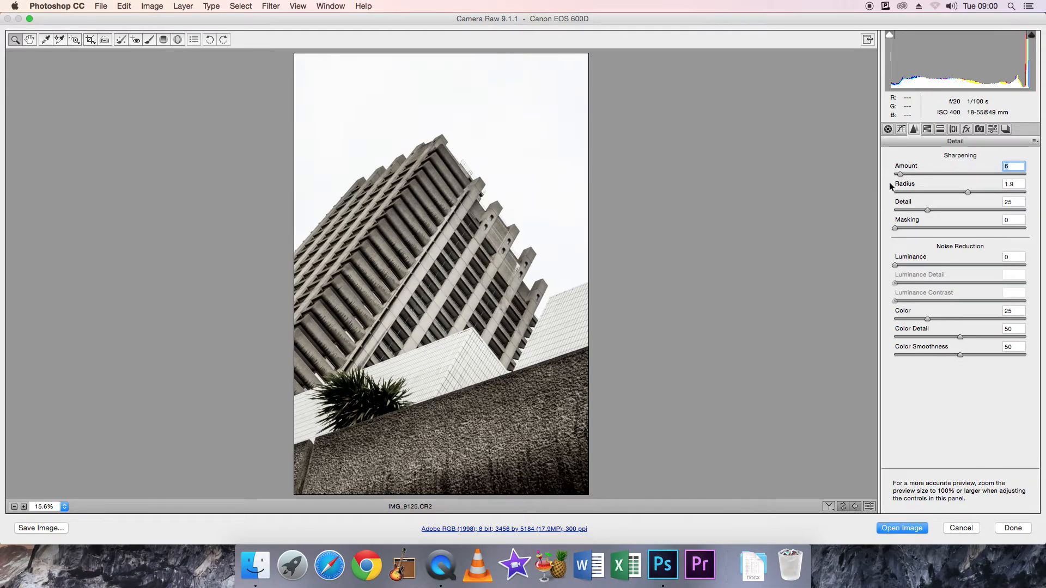
drag(900, 174, 931, 173)
drag(999, 173, 1018, 173)
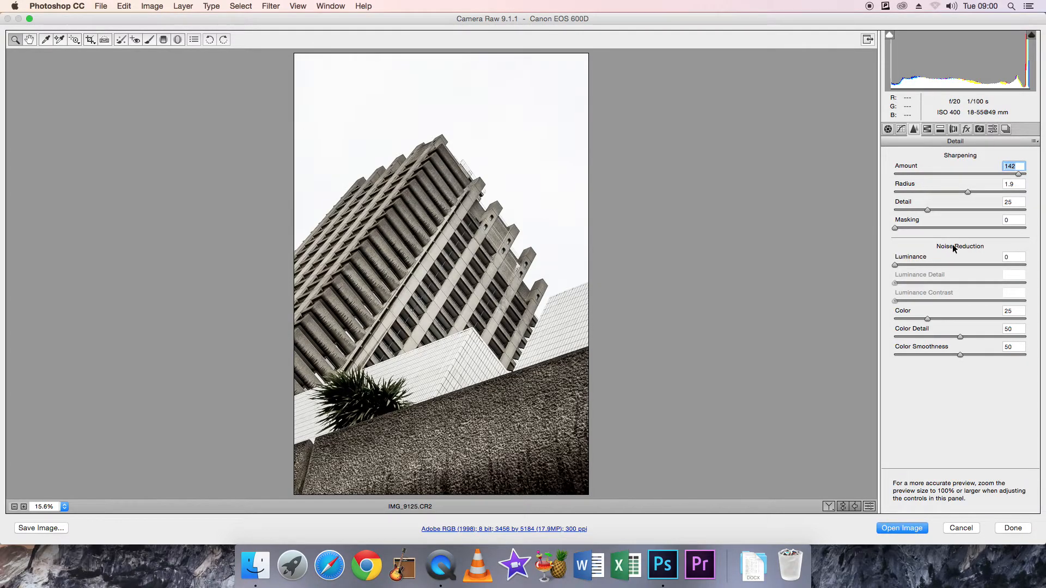
Set the Blues hue to -2 and try the Aquas hue at +100 before returning it to neutral.
click(928, 129)
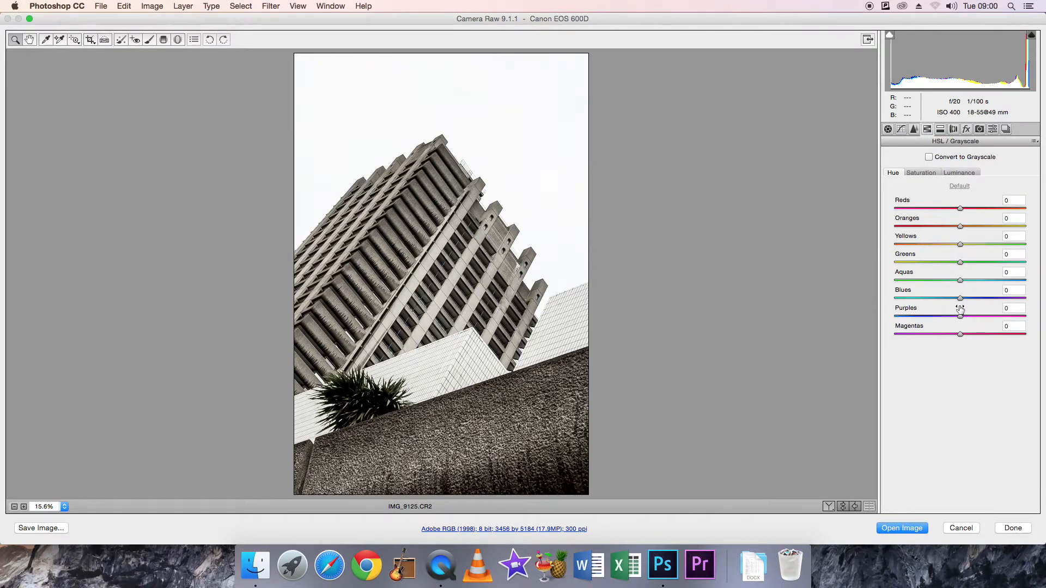
mouse_move(960, 299)
mouse_down()
mouse_move(975, 299)
mouse_move(920, 299)
mouse_move(959, 304)
mouse_up()
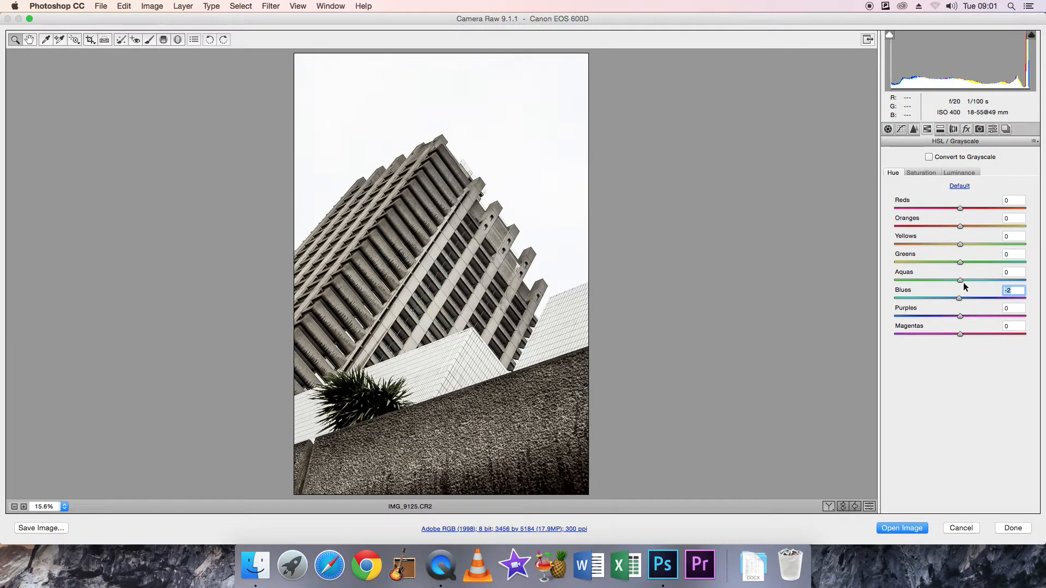
drag(960, 282, 1033, 245)
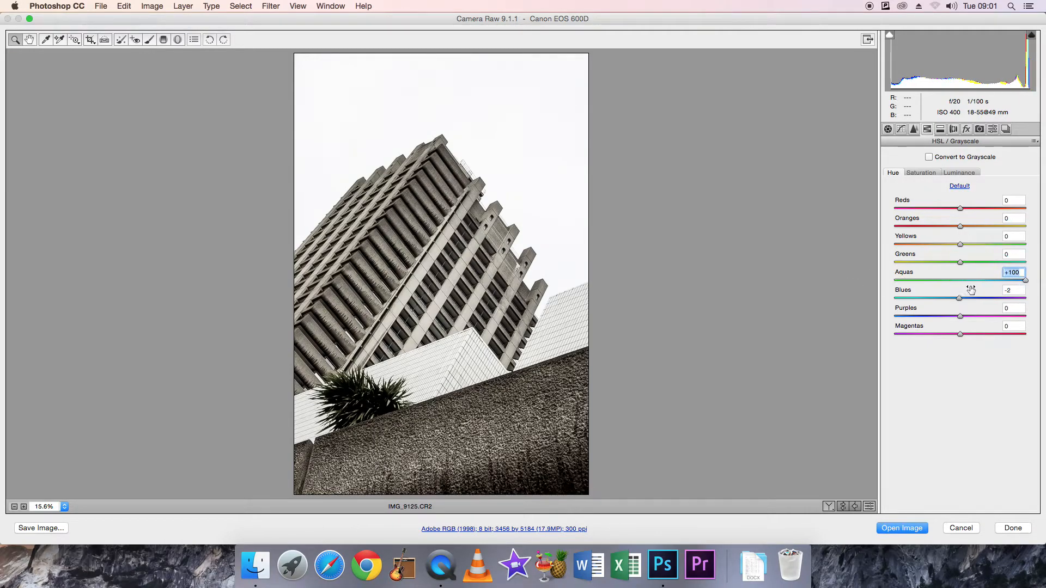
mouse_move(960, 263)
mouse_down()
mouse_move(1036, 267)
mouse_move(901, 268)
mouse_move(1025, 269)
mouse_move(925, 270)
mouse_move(1002, 267)
mouse_move(961, 266)
mouse_up()
drag(1024, 281, 960, 280)
Check the split toning and basic adjustments, and open the developed raw image in Photoshop for further editing.
click(941, 130)
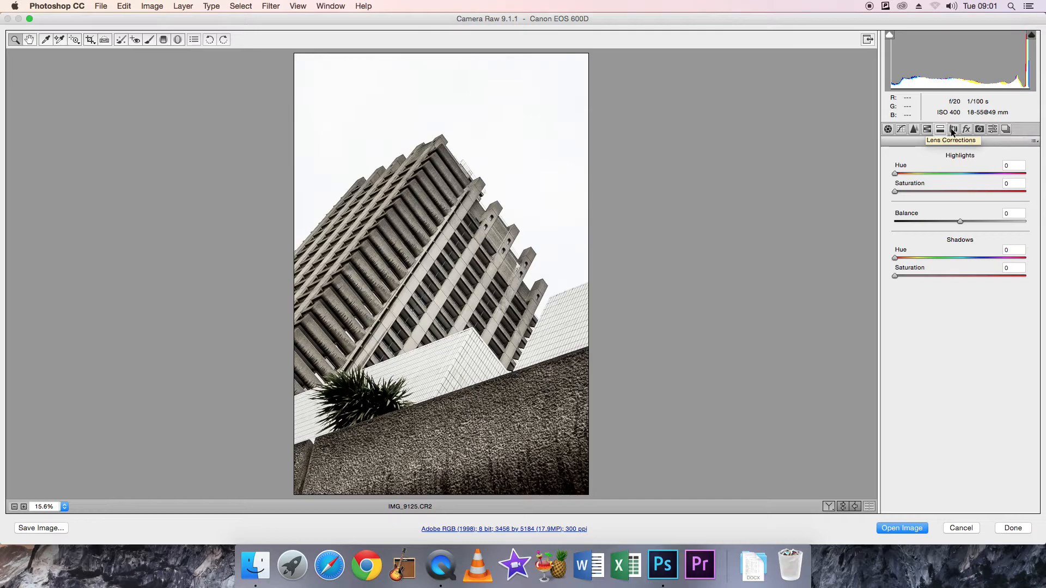
click(888, 131)
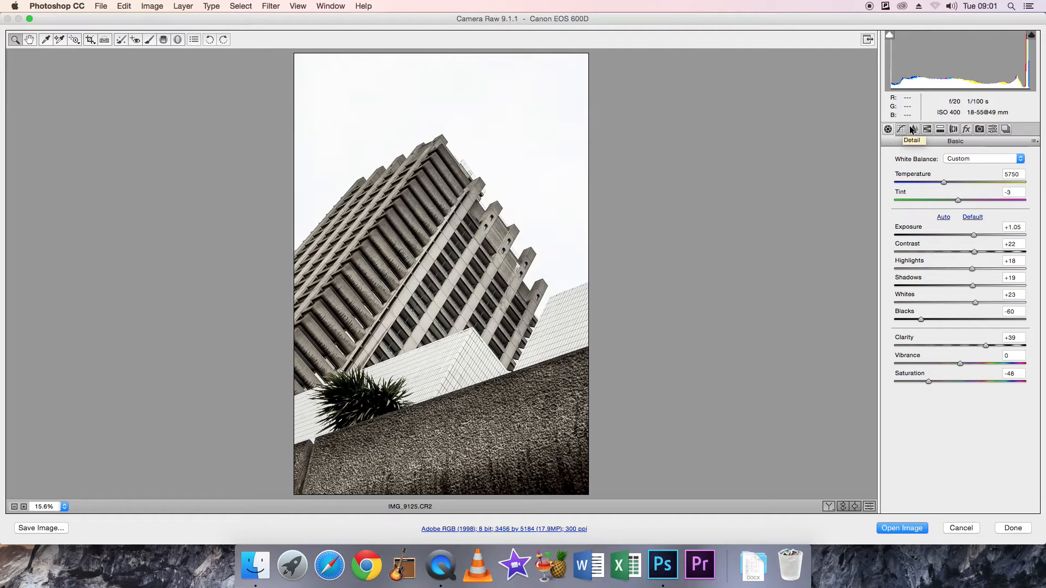
click(903, 527)
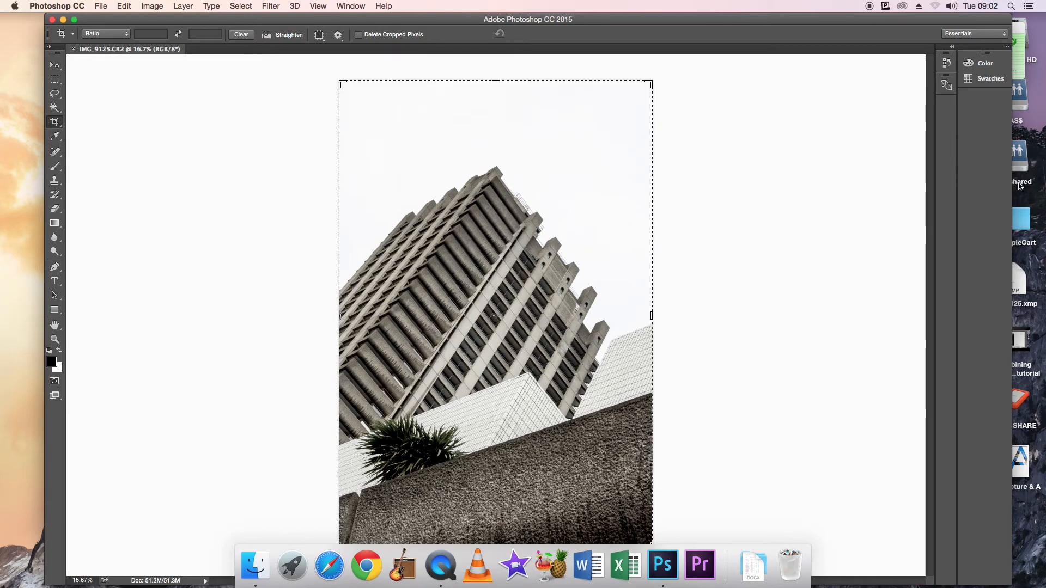
Display the document's Layers panel and switch from the Crop tool to the Move tool.
click(350, 6)
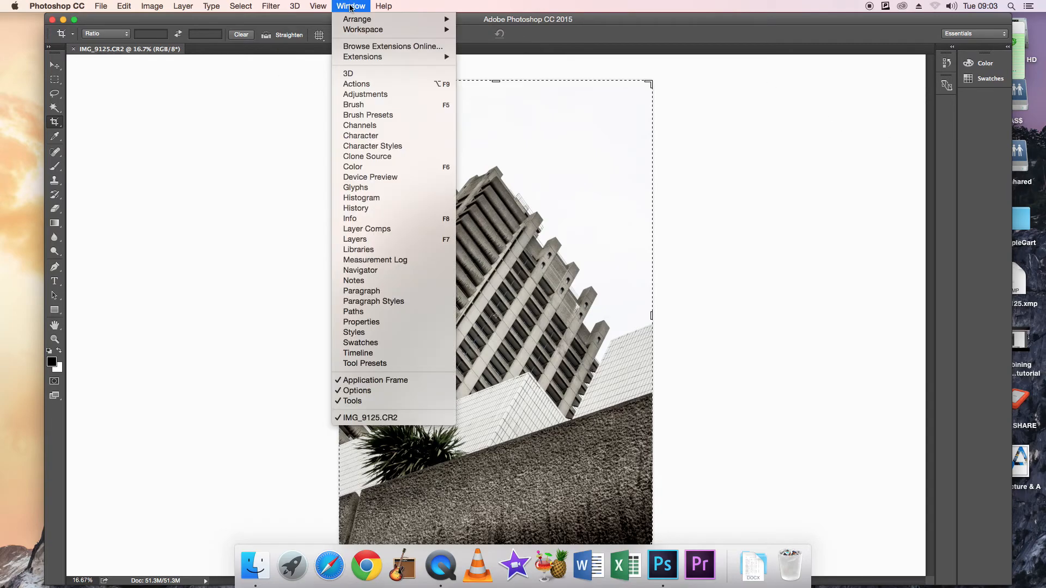
click(378, 239)
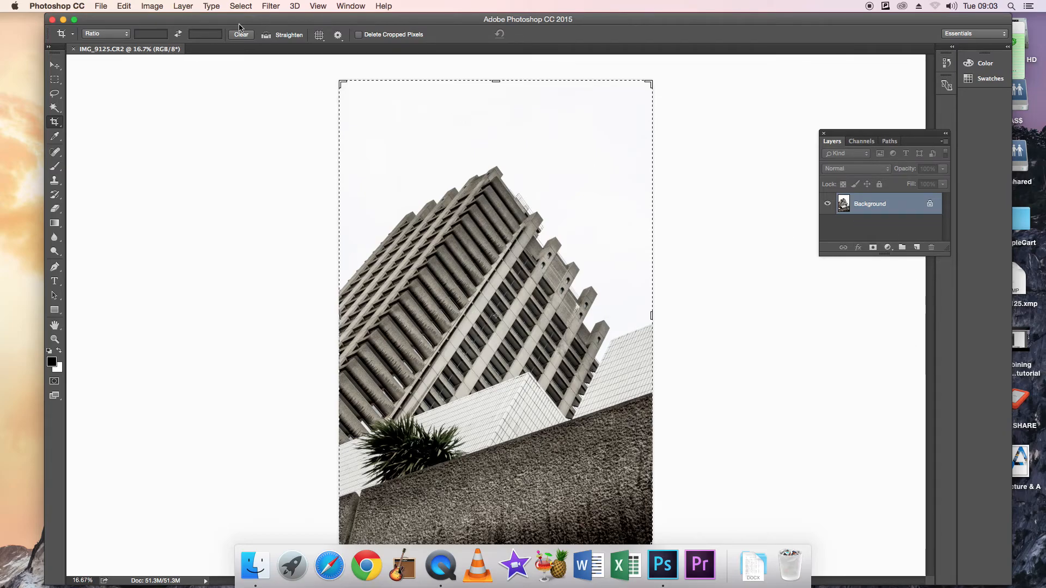
click(54, 66)
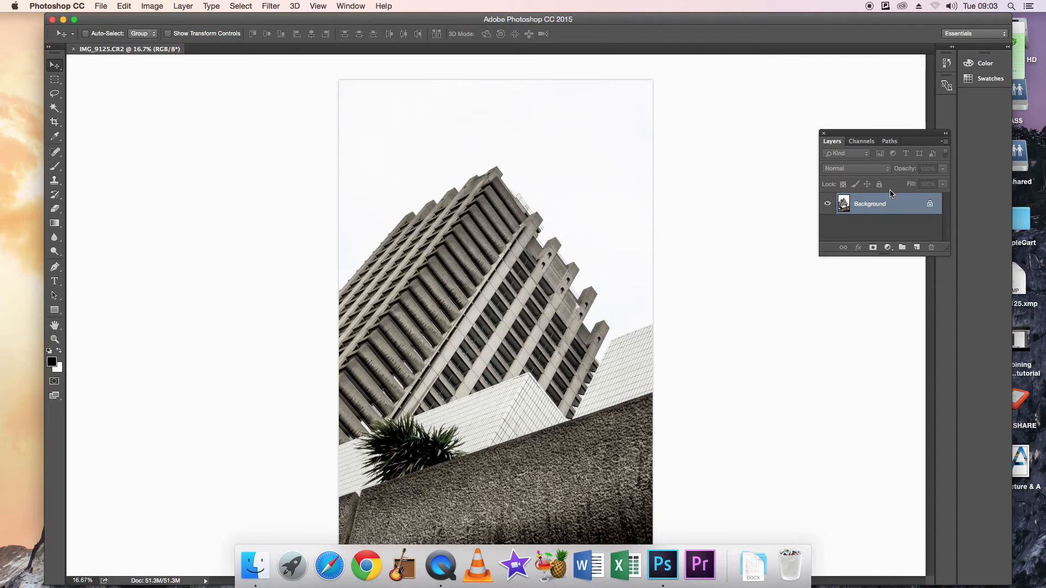
Duplicate the Background layer within the same document under the name Background copy.
right_click(880, 205)
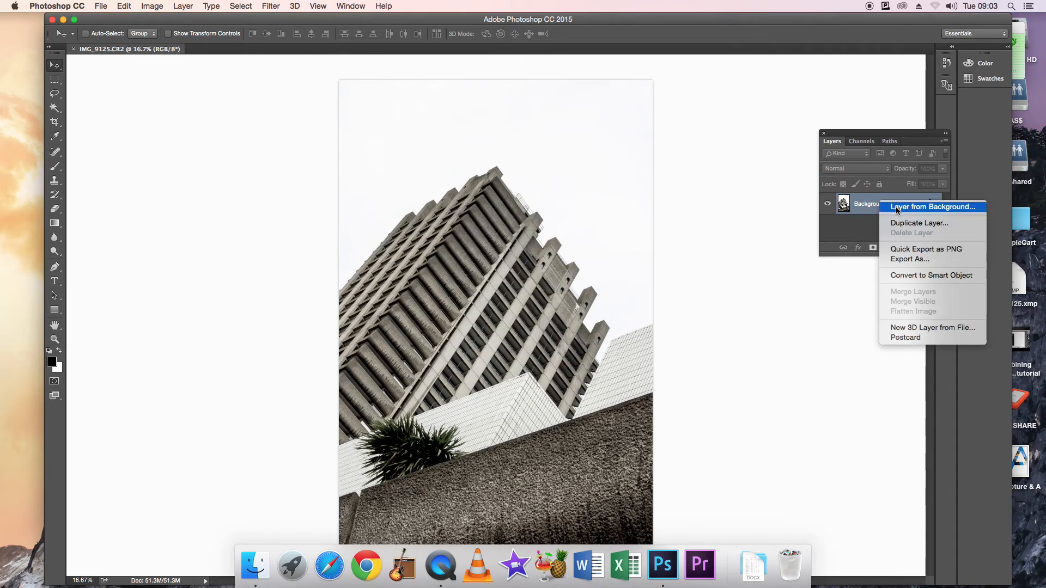
click(898, 224)
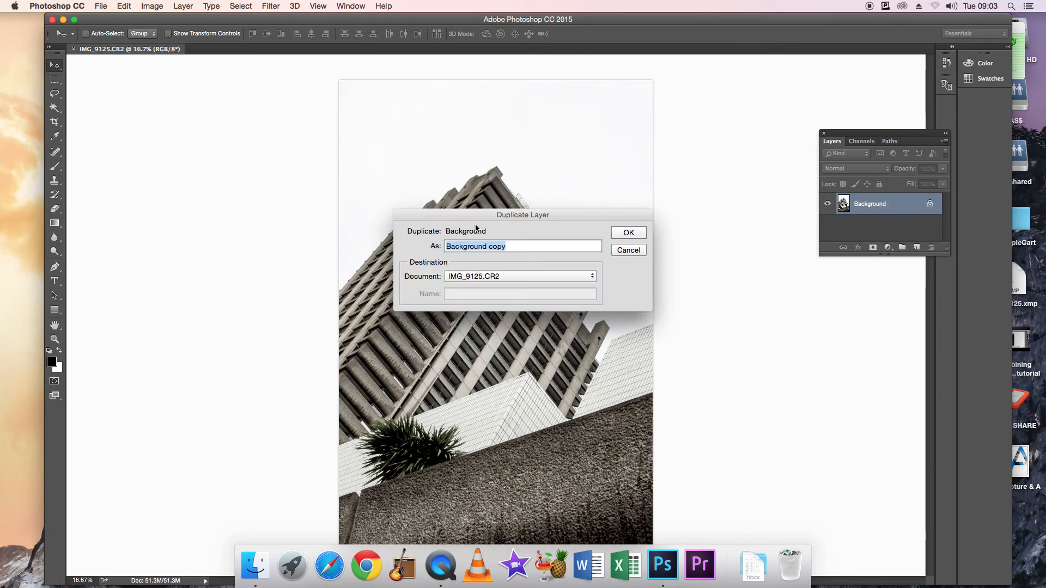
click(637, 232)
Add a 2 px black stroke inside the edges of the Background copy layer and flatten the image.
click(858, 248)
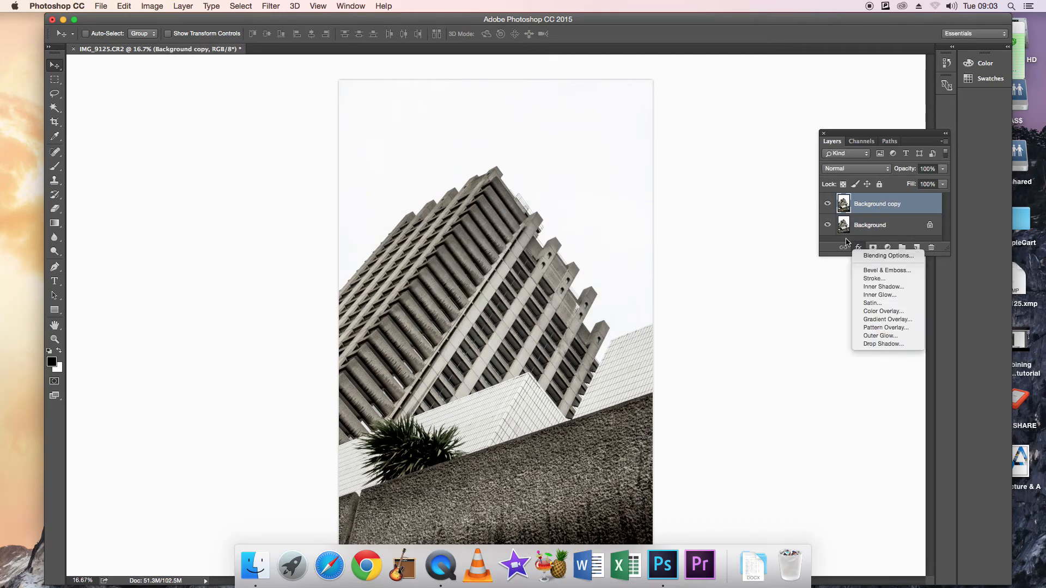
click(876, 279)
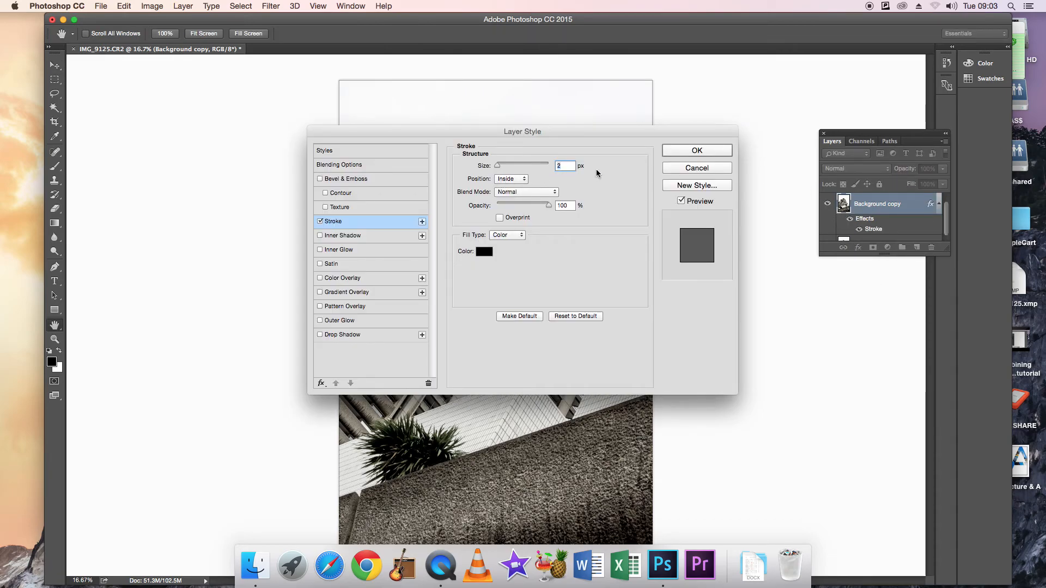
click(697, 153)
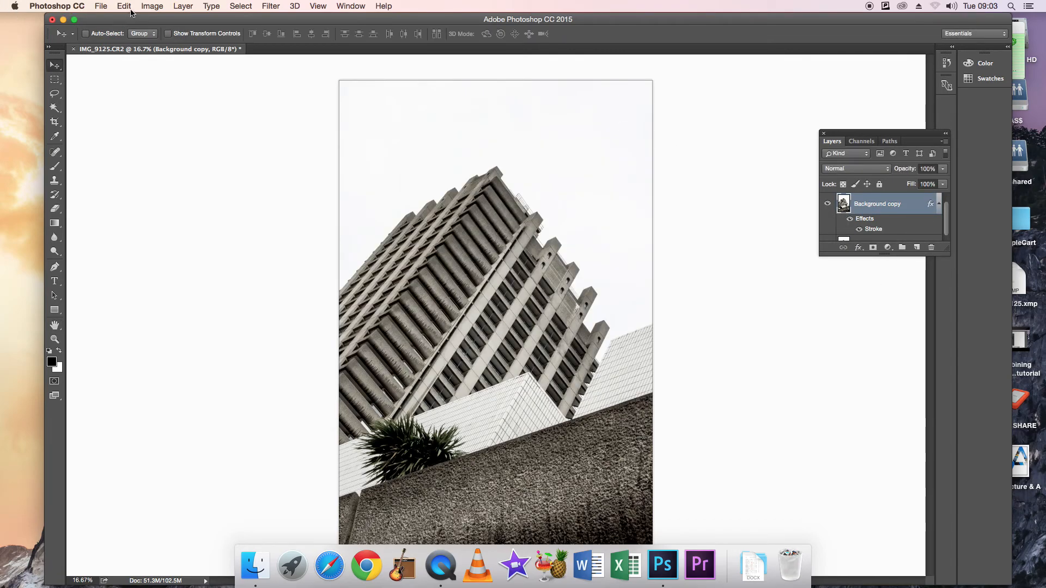
click(177, 6)
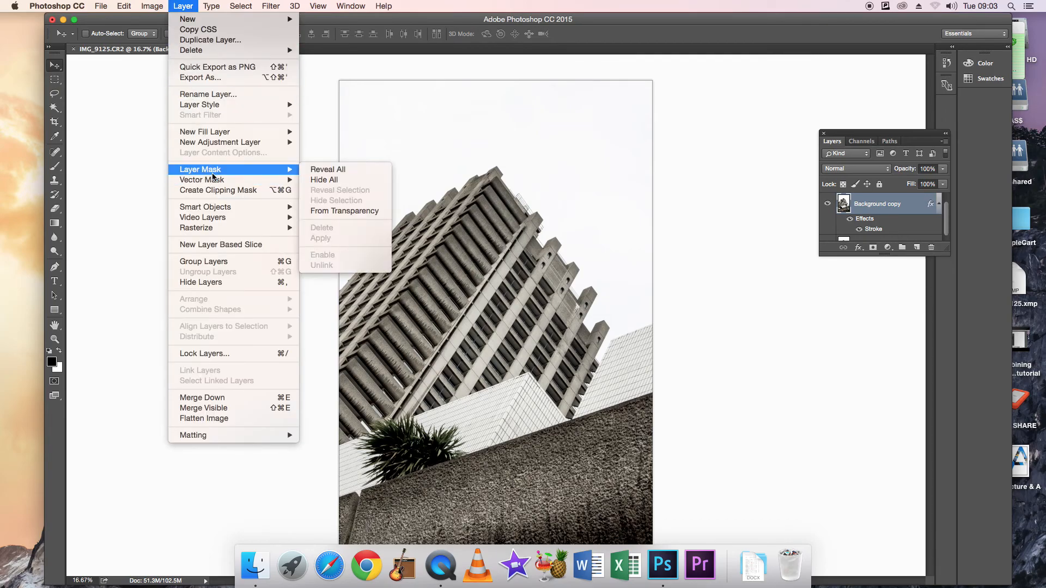
click(224, 418)
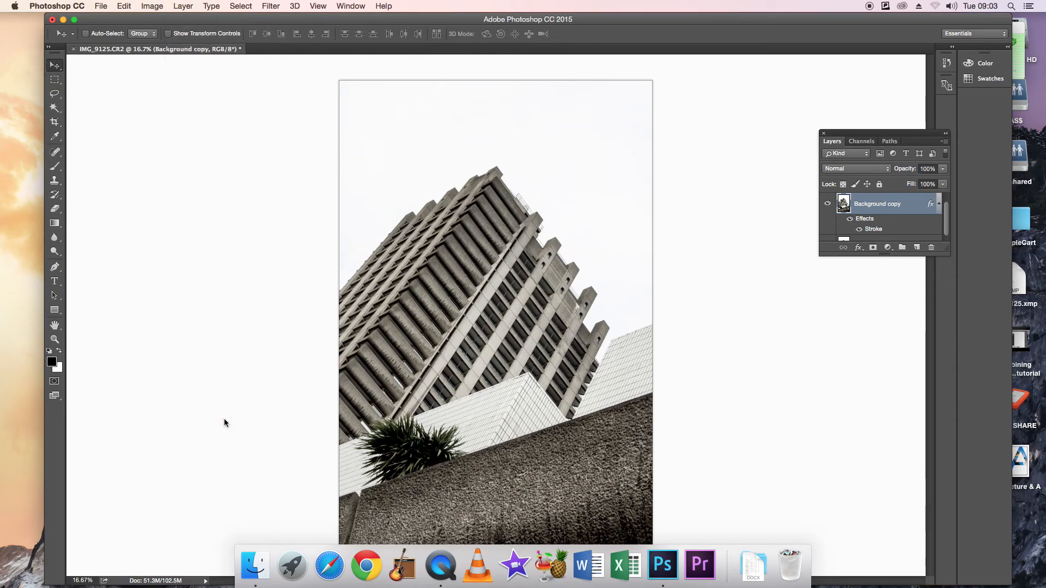
Resize the flattened image proportionally to a height of 15 cm.
click(152, 6)
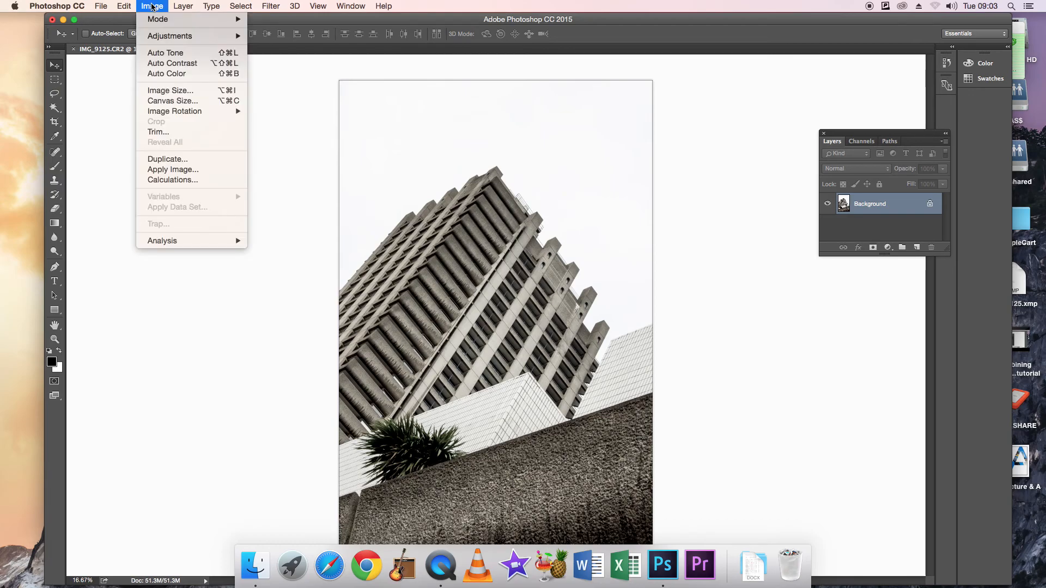
click(182, 93)
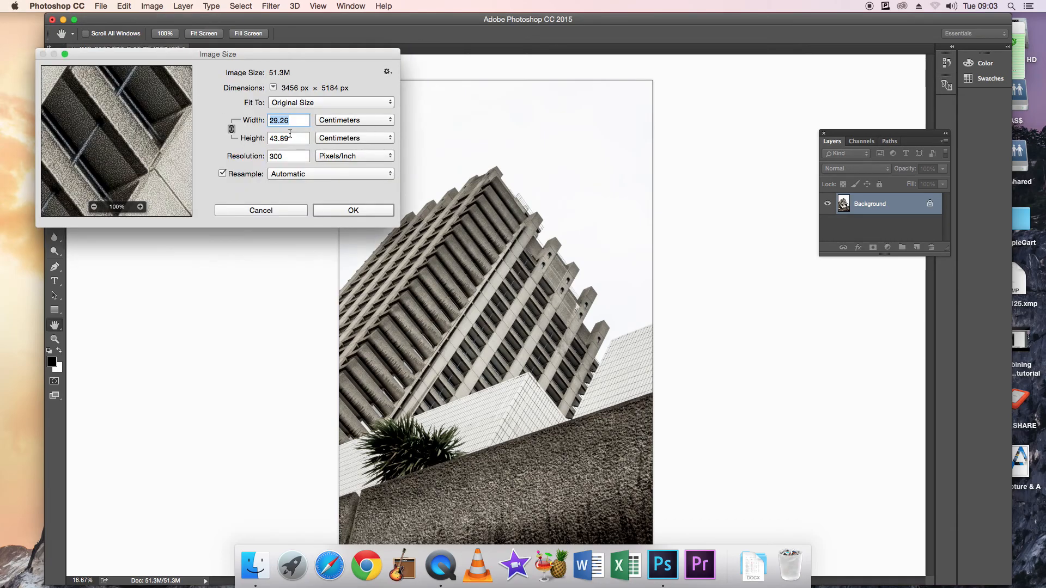
double_click(295, 139)
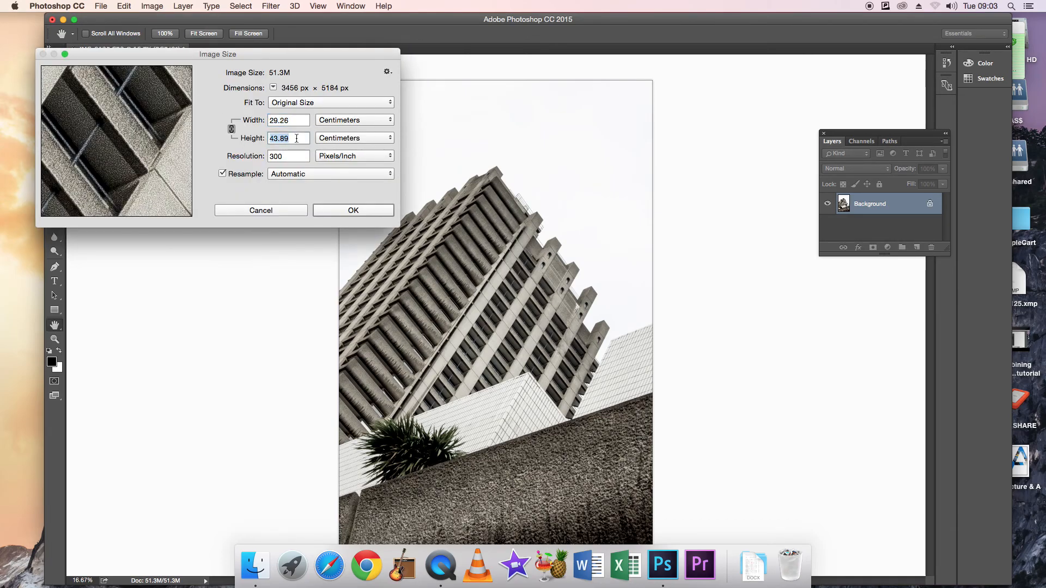
key(BackSpace)
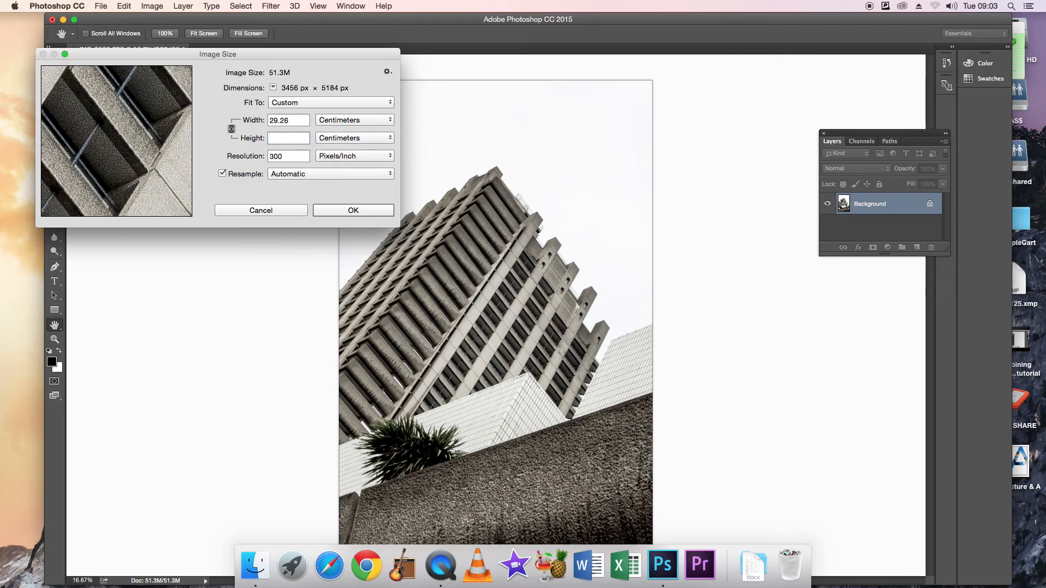
text(15)
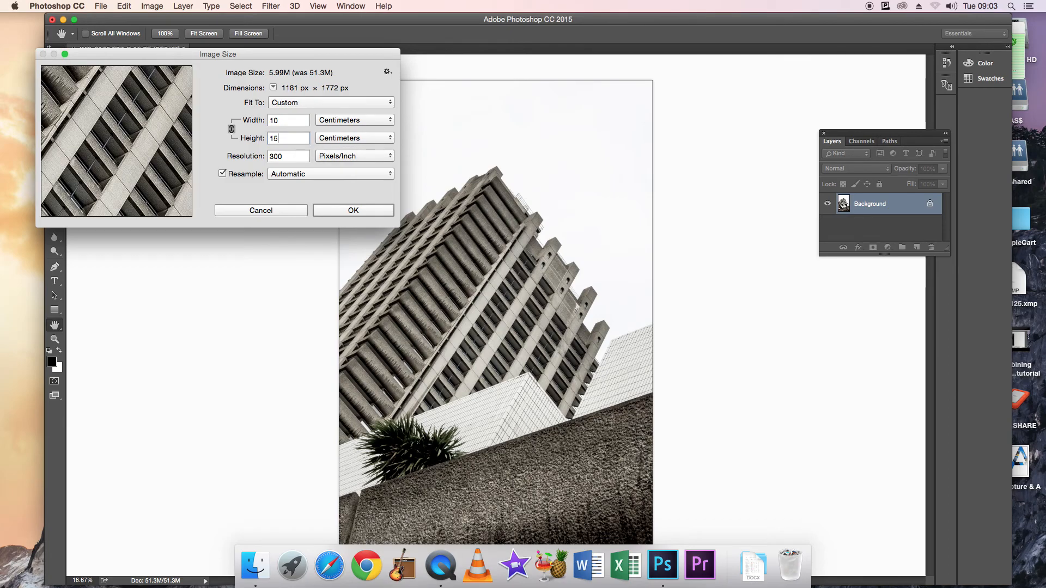
click(363, 210)
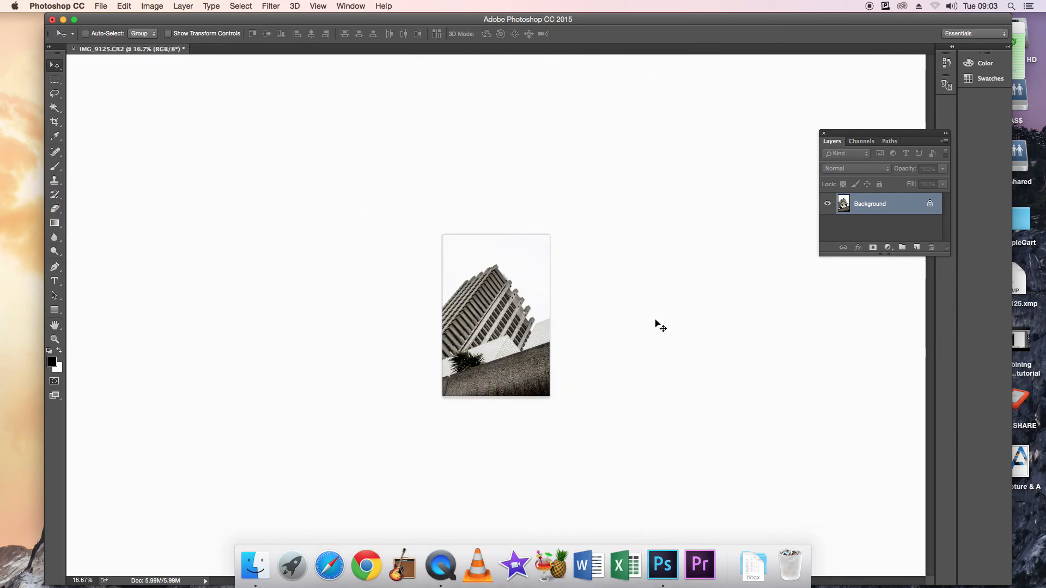